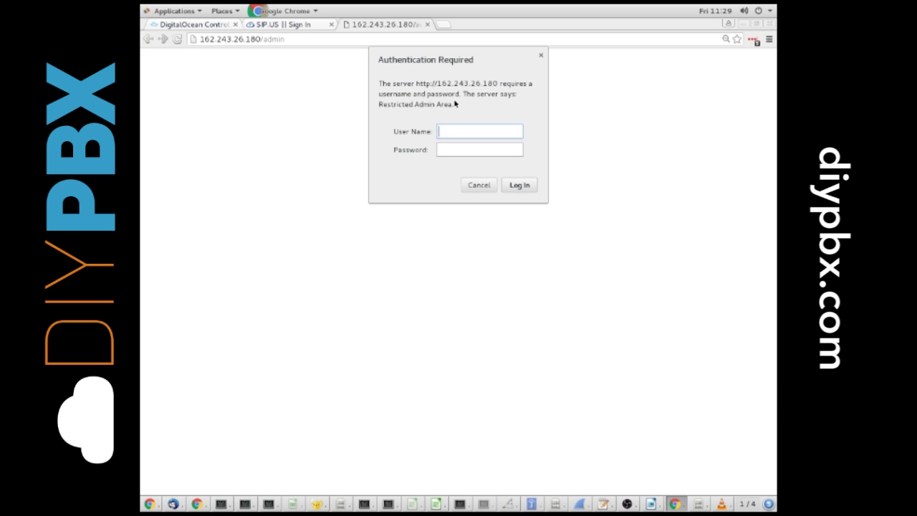
# - Log in to the FreePBX admin area as maint with the account password, and decline saving the password in the browser
pyautogui.write('maint')
pyautogui.press('Tab')
pyautogui.write('********')
pyautogui.press('Return')
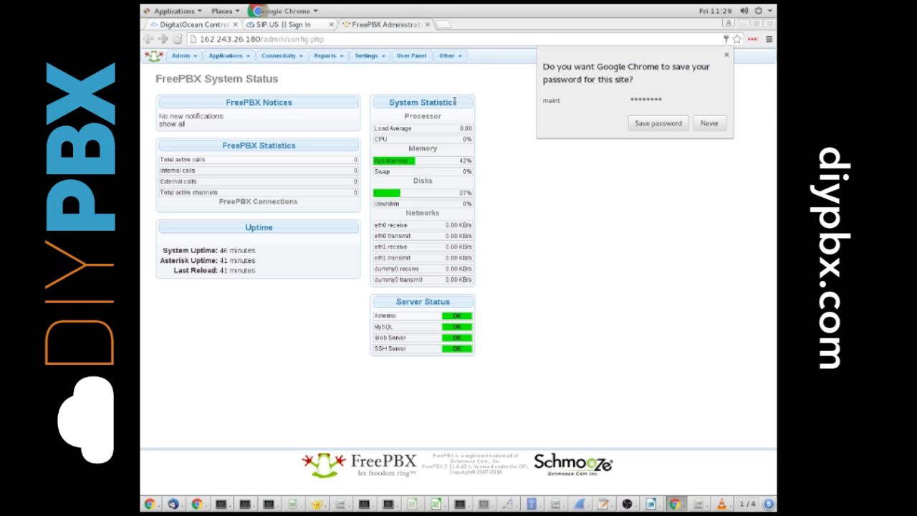
pyautogui.click(704, 124)
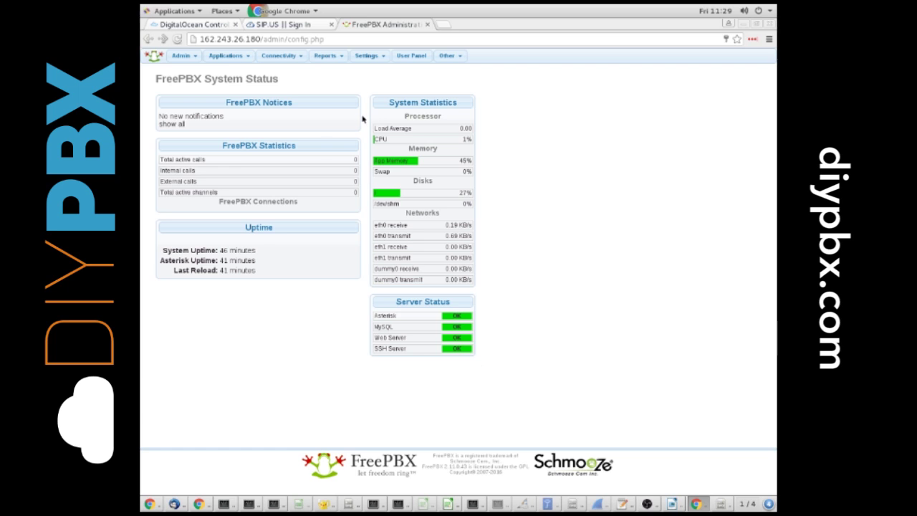
pyautogui.moveTo(267, 62)
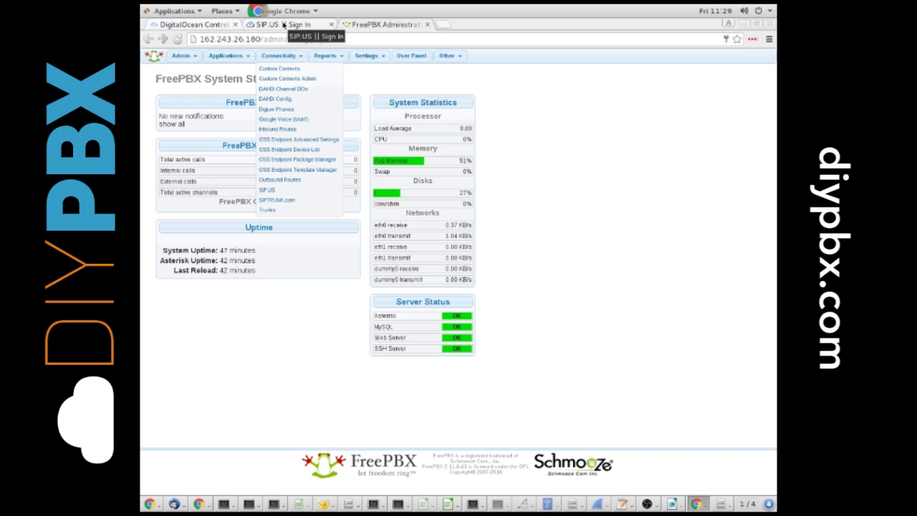
pyautogui.click(443, 25)
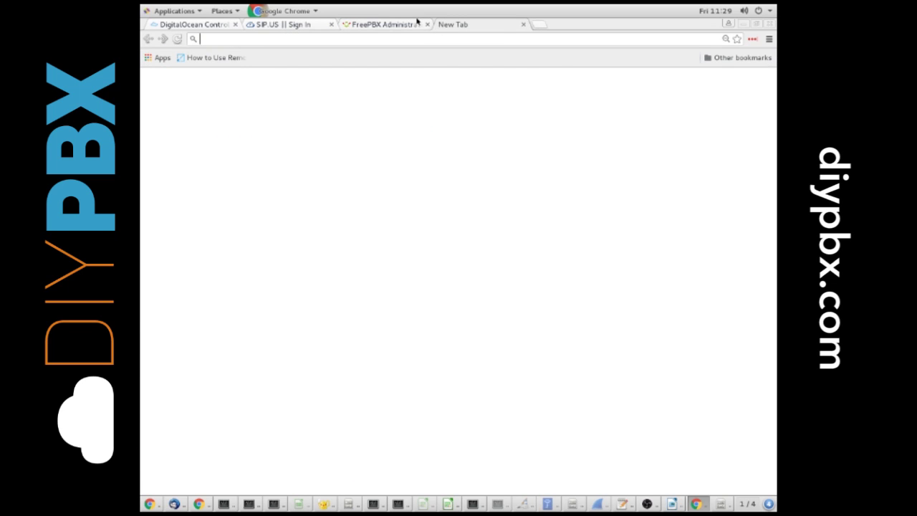
pyautogui.write('www.sip')
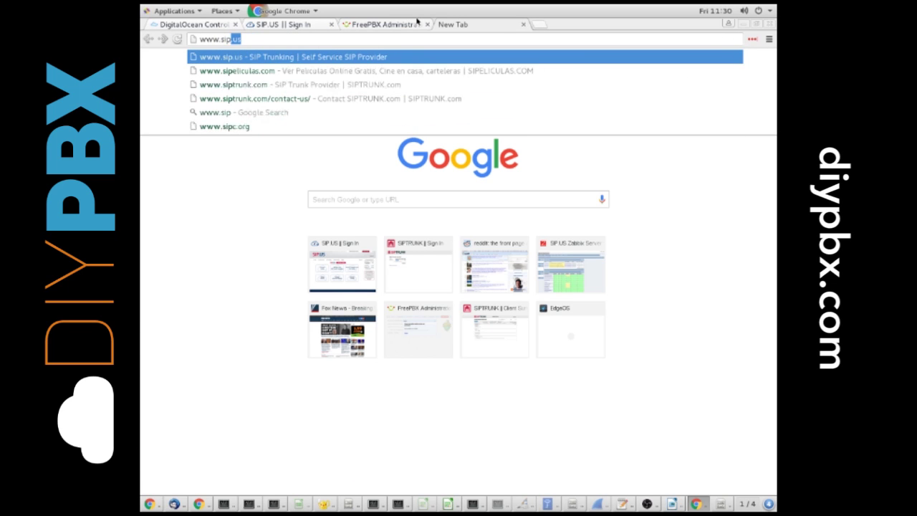
pyautogui.write('.us')
pyautogui.press('Return')
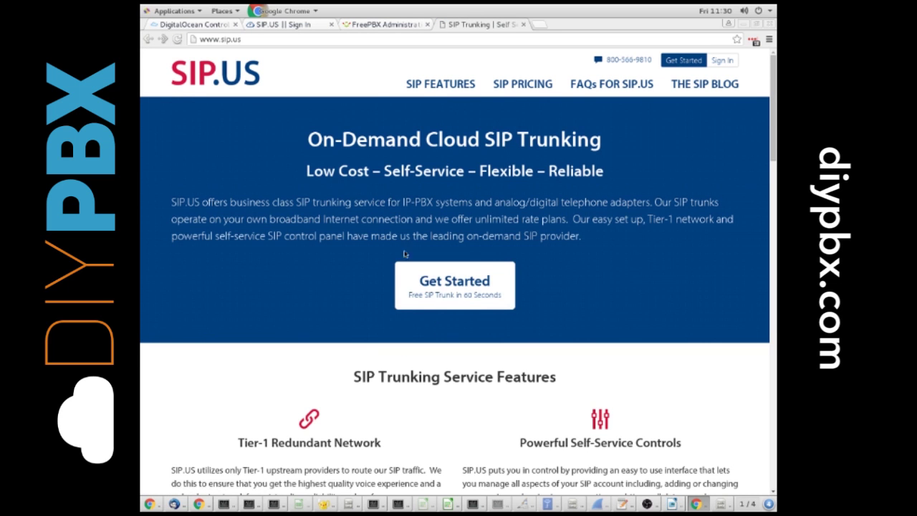
pyautogui.click(459, 286)
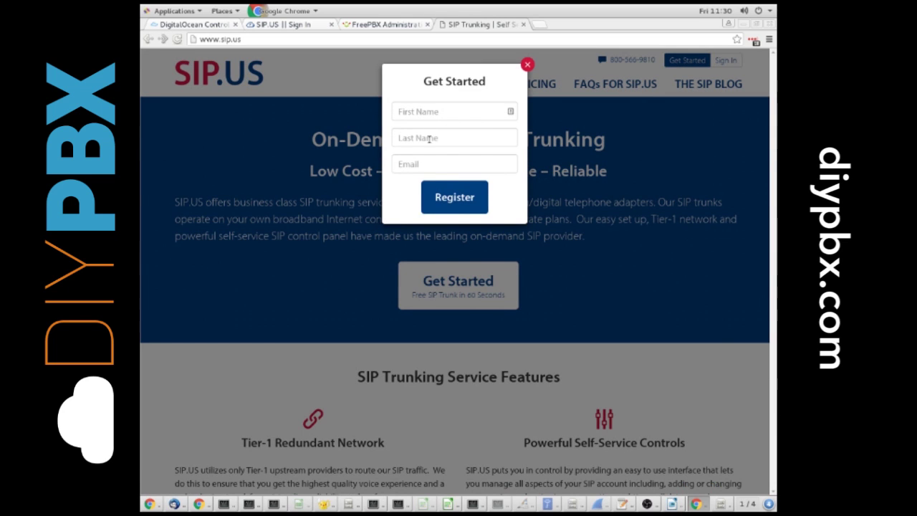
pyautogui.click(526, 65)
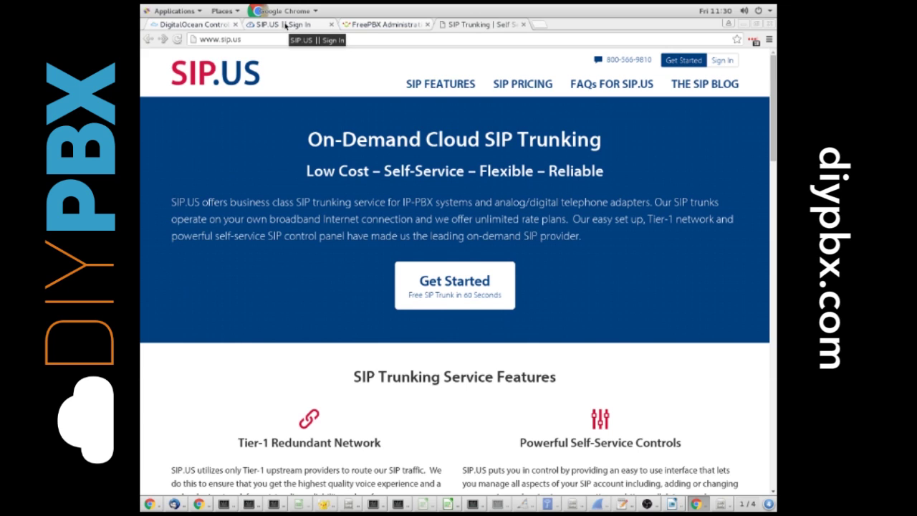
# - Sign in to the SIP.US account in the already open login page and agree to the Terms of Service
pyautogui.click(286, 25)
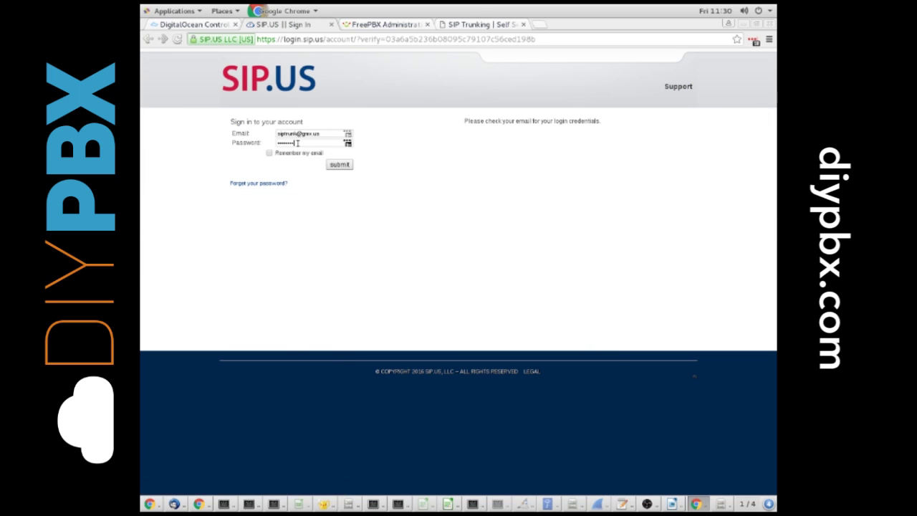
pyautogui.click(341, 166)
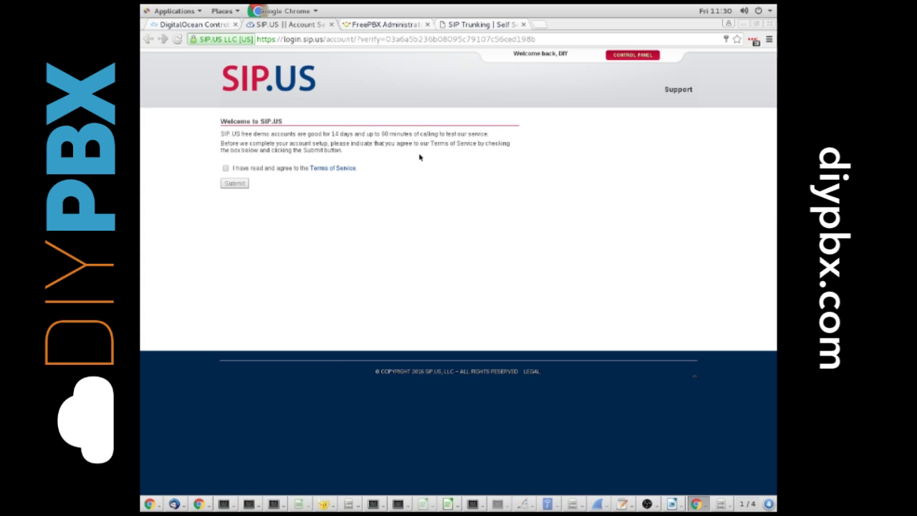
pyautogui.click(224, 169)
pyautogui.click(232, 185)
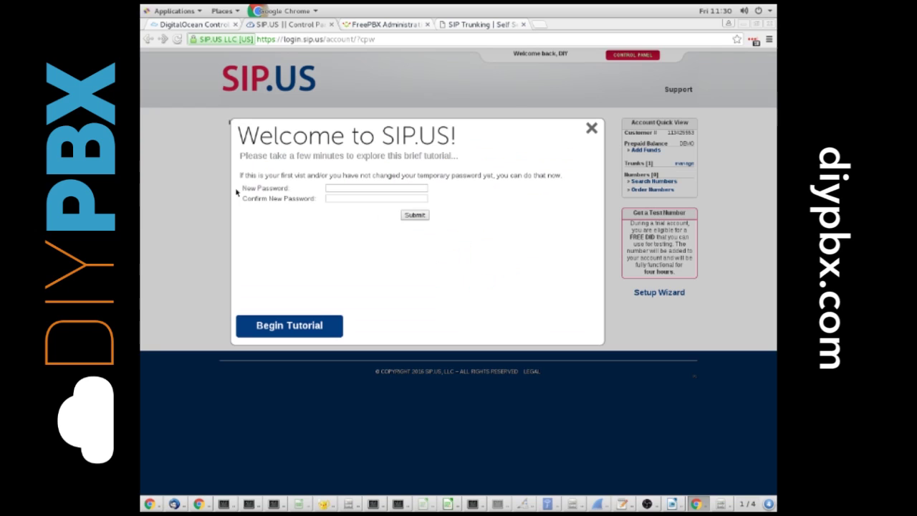
# - Replace the temporary SIP.US password by entering and confirming a new account password, and close the welcome tutorial
pyautogui.click(373, 186)
pyautogui.press('Tab')
pyautogui.write('••')
pyautogui.click(422, 217)
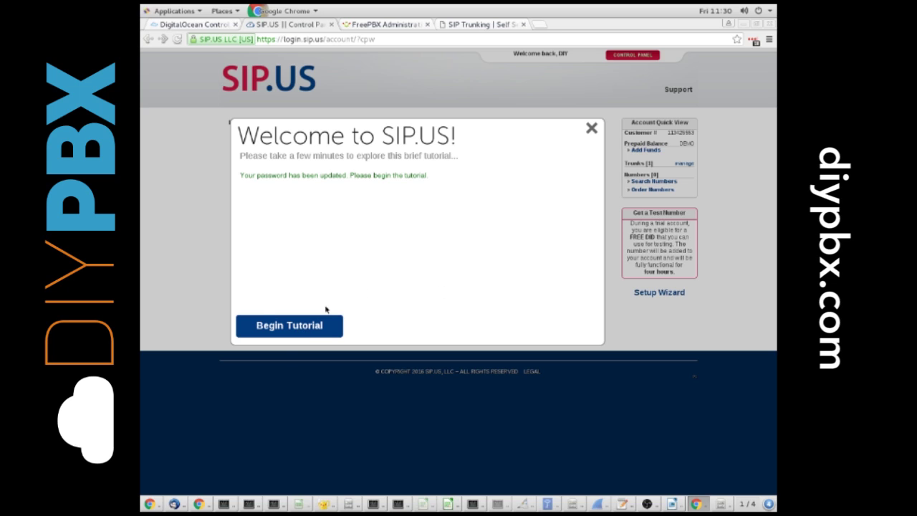
pyautogui.click(594, 129)
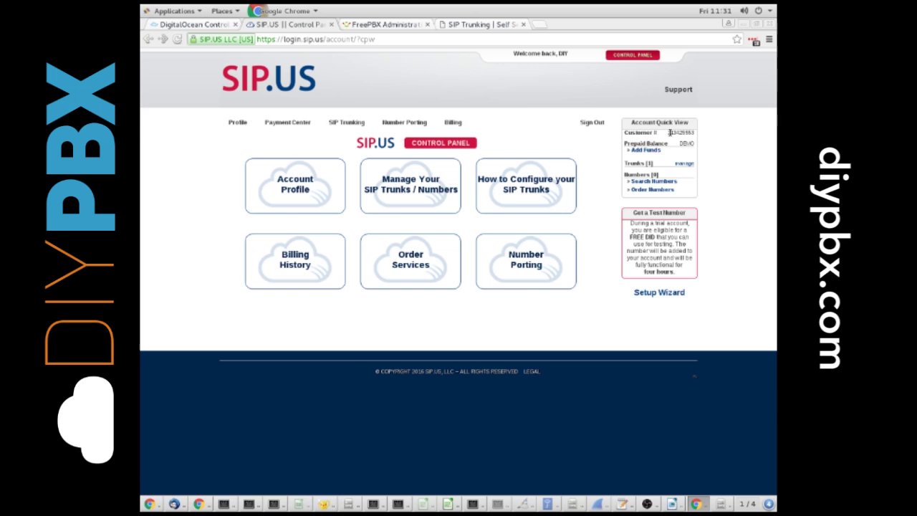
# - Review the trunk details under SIP Trunking and the secret key instructions on the FreePBX Config page
pyautogui.click(349, 123)
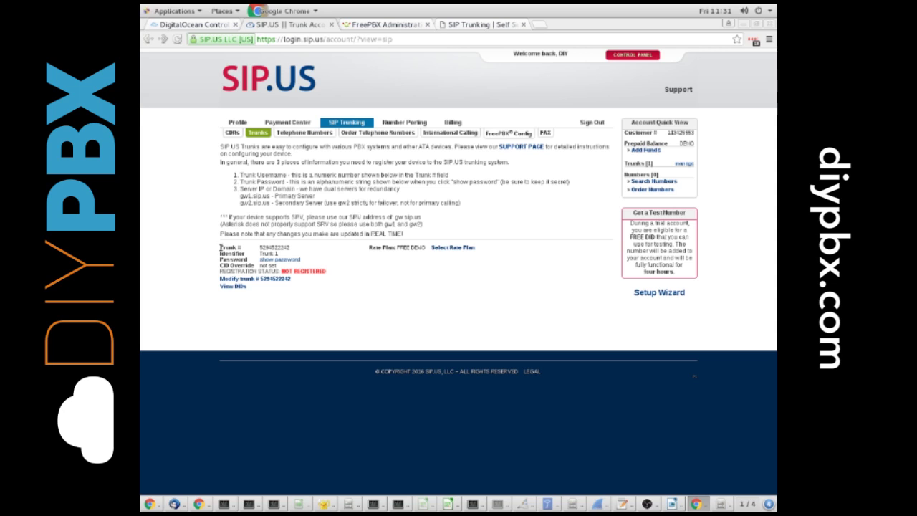
pyautogui.moveTo(220, 246); pyautogui.dragTo(316, 291)
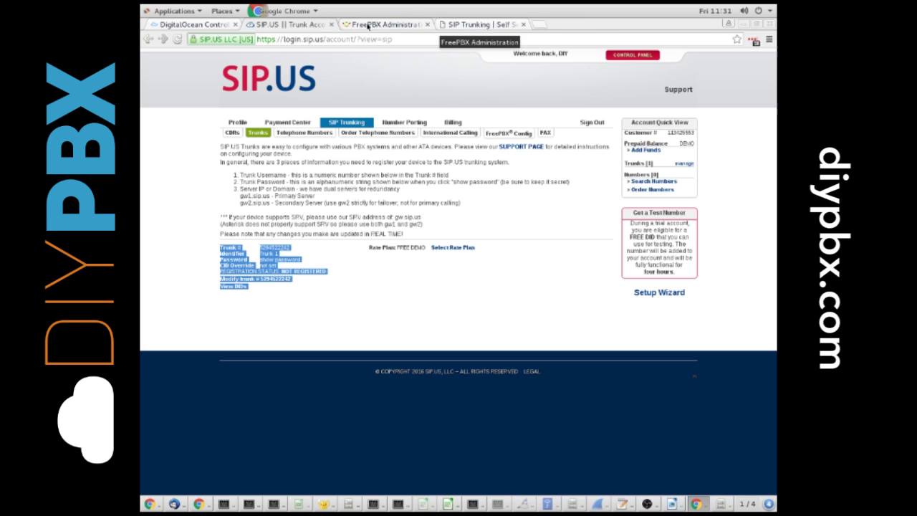
pyautogui.click(507, 134)
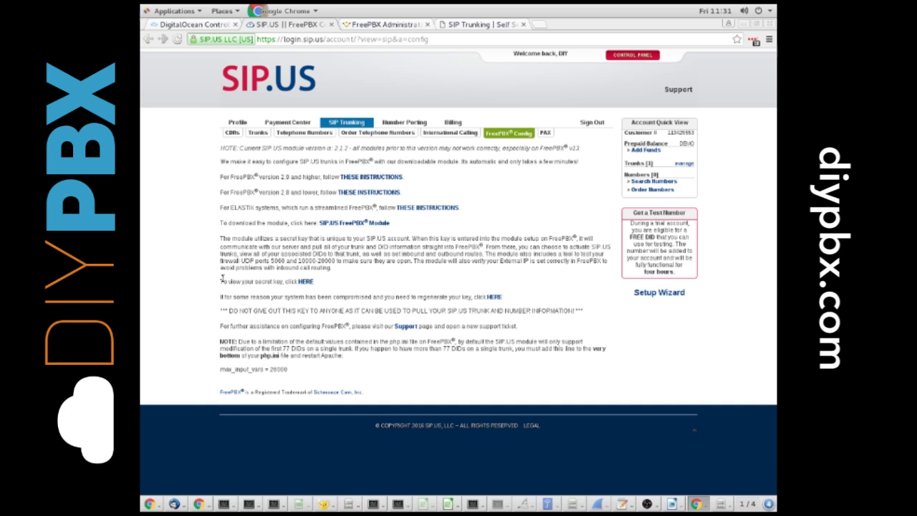
pyautogui.moveTo(222, 278); pyautogui.dragTo(316, 285)
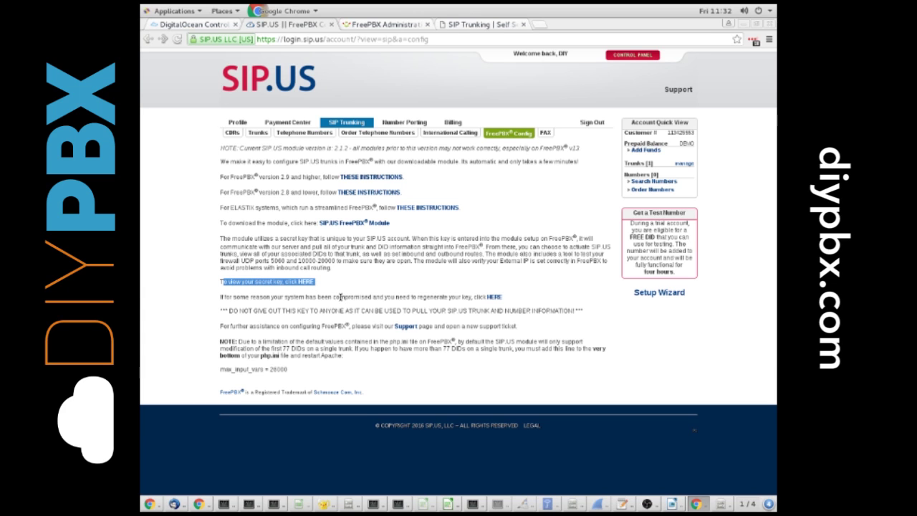
# - Switch to FreePBX, open the SIP.US connectivity module and start adding a SIP.US account
pyautogui.click(383, 25)
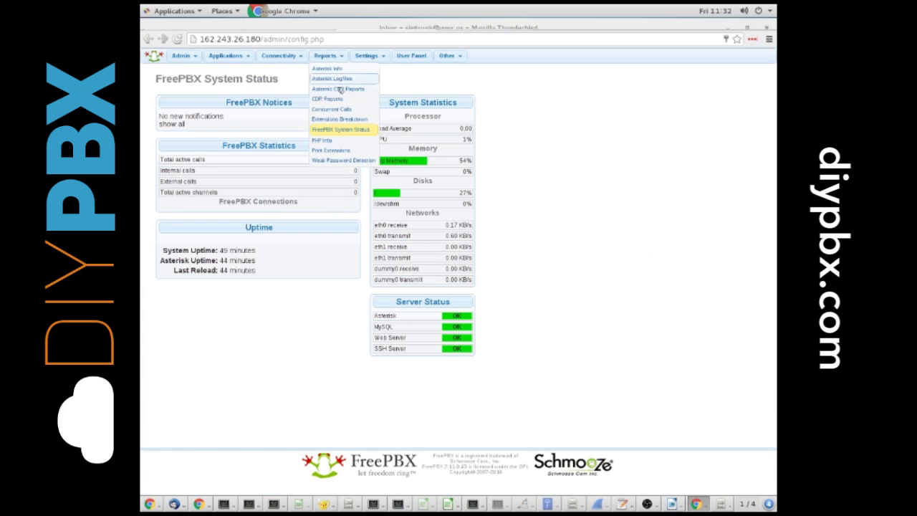
pyautogui.moveTo(283, 57)
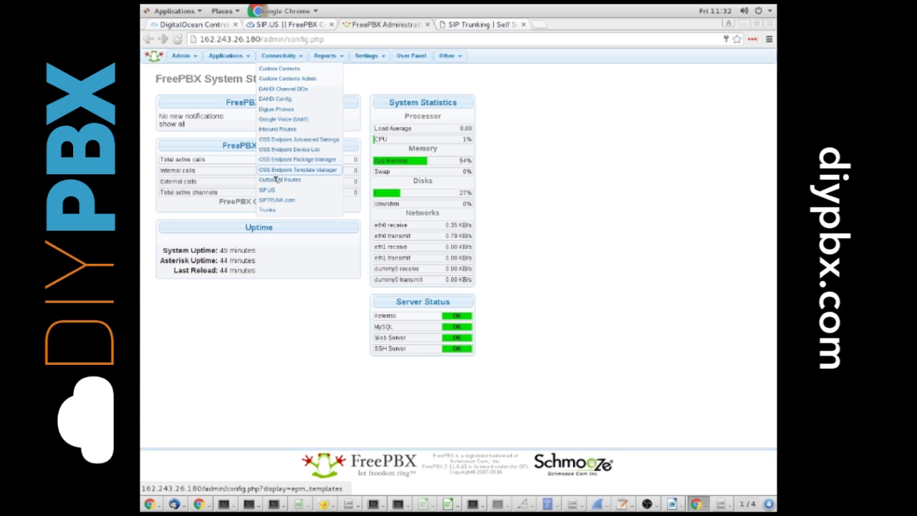
pyautogui.click(268, 190)
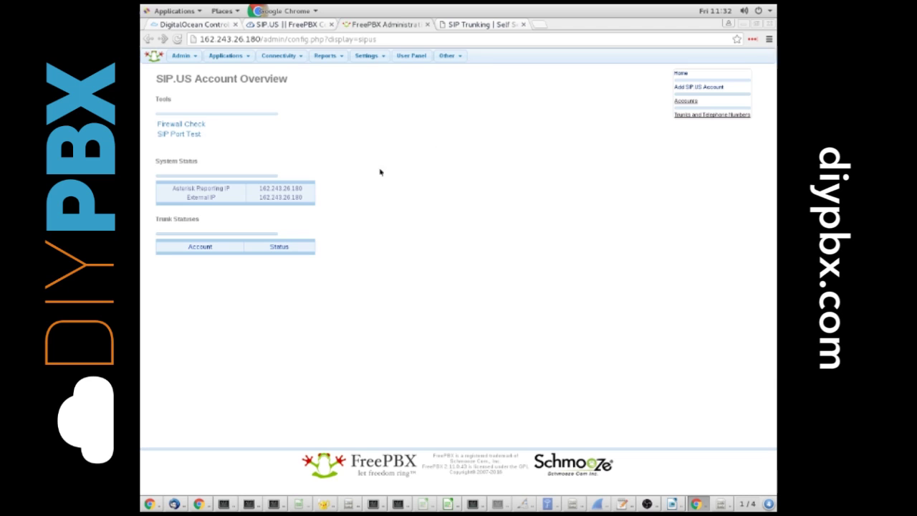
pyautogui.click(692, 88)
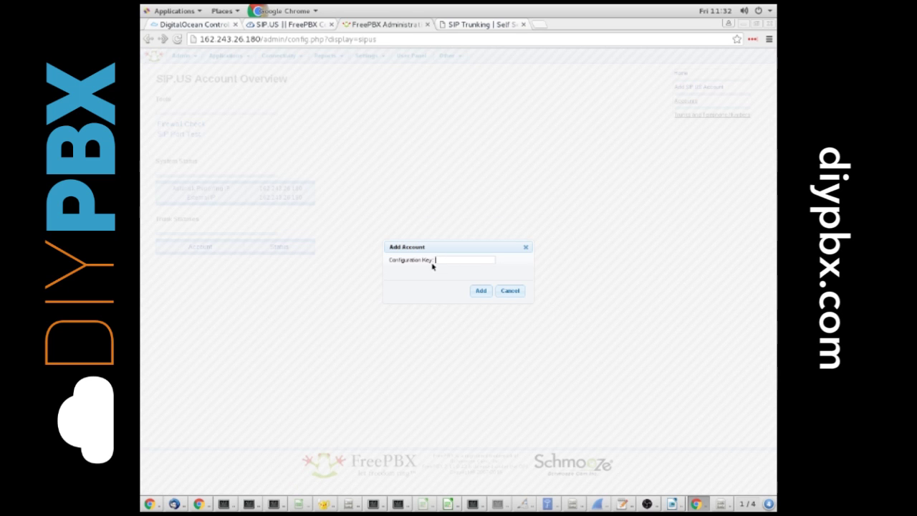
# - Reveal the account's secret key on the SIP.US FreePBX Config page and copy it
pyautogui.click(304, 25)
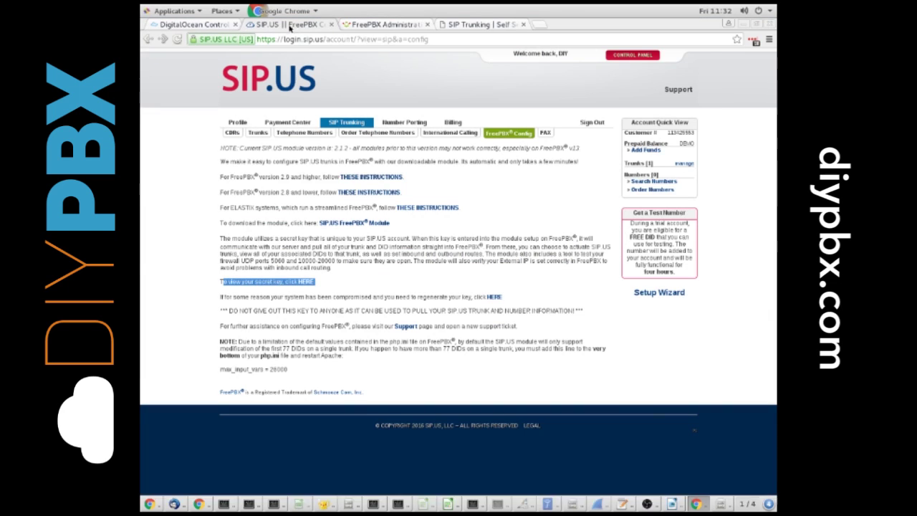
pyautogui.click(315, 283)
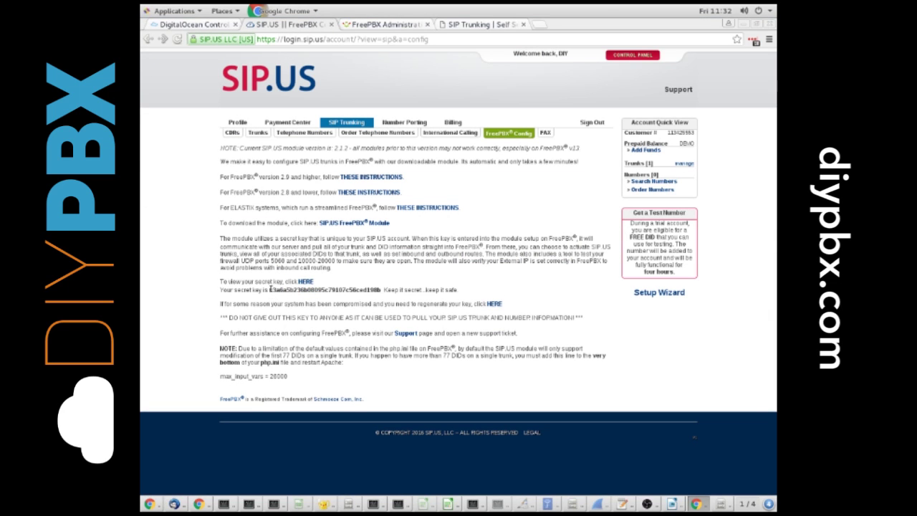
pyautogui.moveTo(269, 289); pyautogui.dragTo(380, 290)
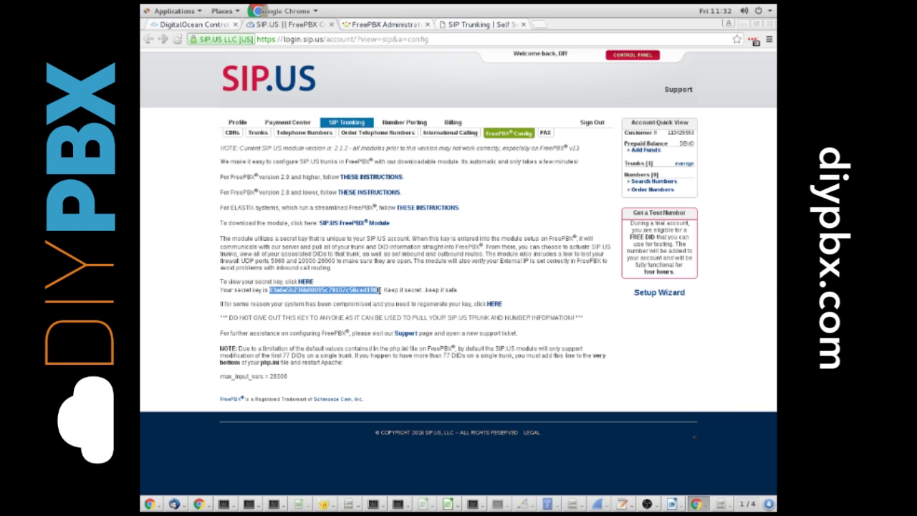
pyautogui.rightClick(368, 292)
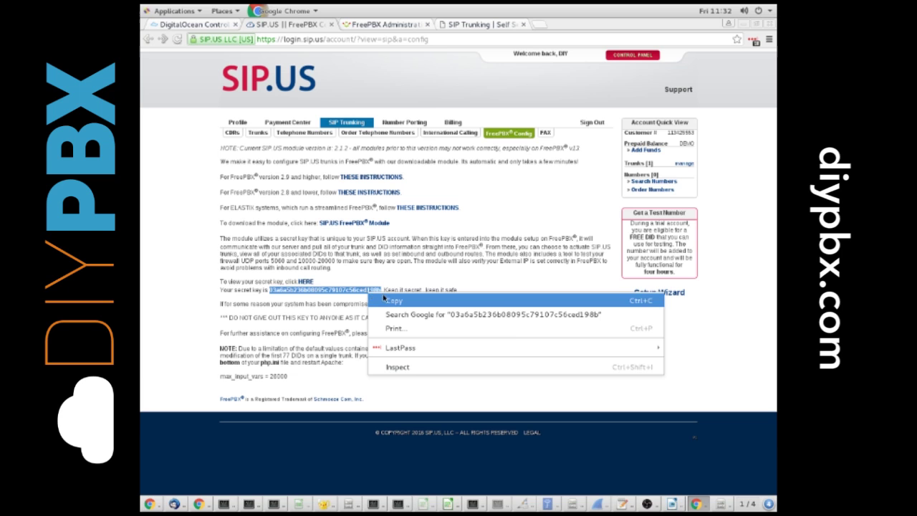
pyautogui.click(384, 299)
# - Return to FreePBX, paste the secret key as the Configuration Key and add the SIP.US account
pyautogui.click(458, 26)
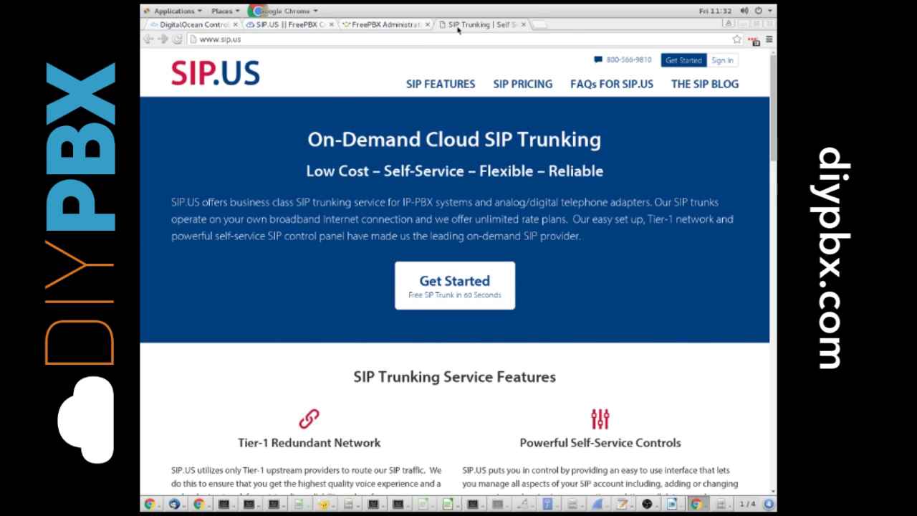
pyautogui.click(385, 25)
pyautogui.click(444, 261)
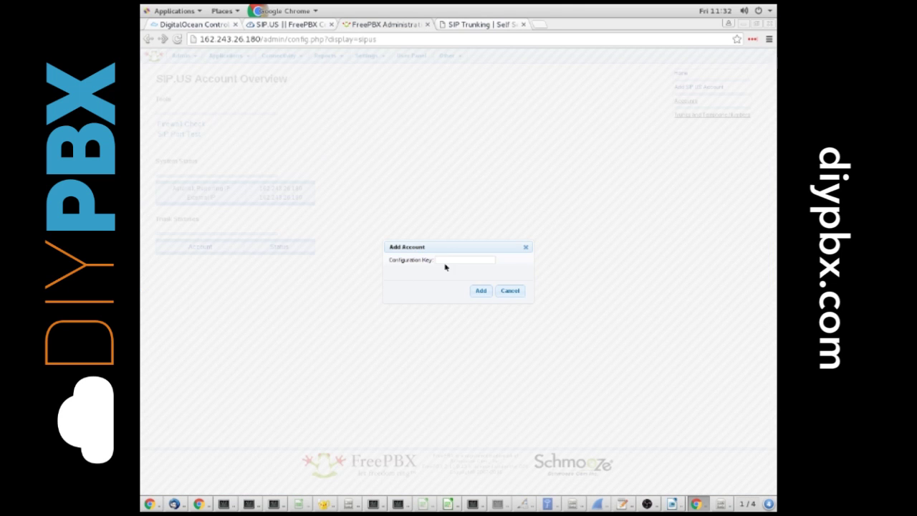
pyautogui.hotkey('ctrl', 'v')
pyautogui.click(484, 292)
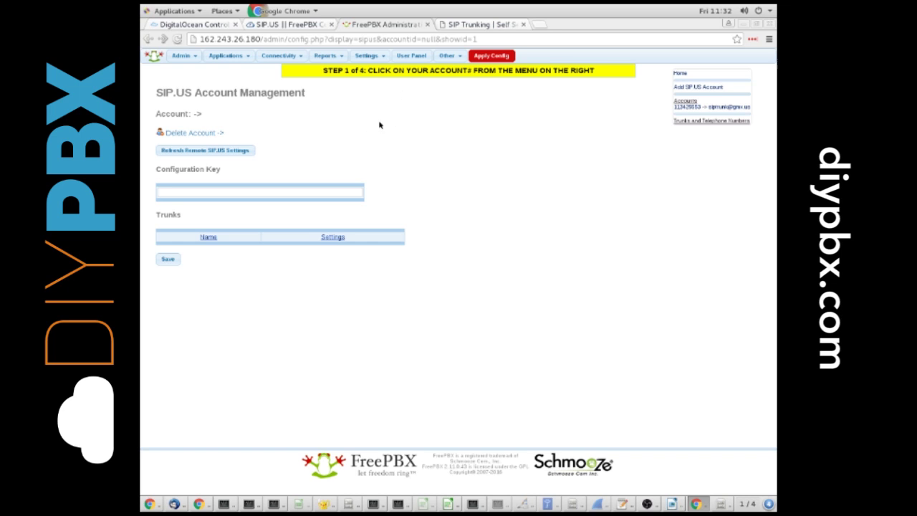
# - Open the newly added SIP.US account and refresh its remote SIP.US settings
pyautogui.click(694, 109)
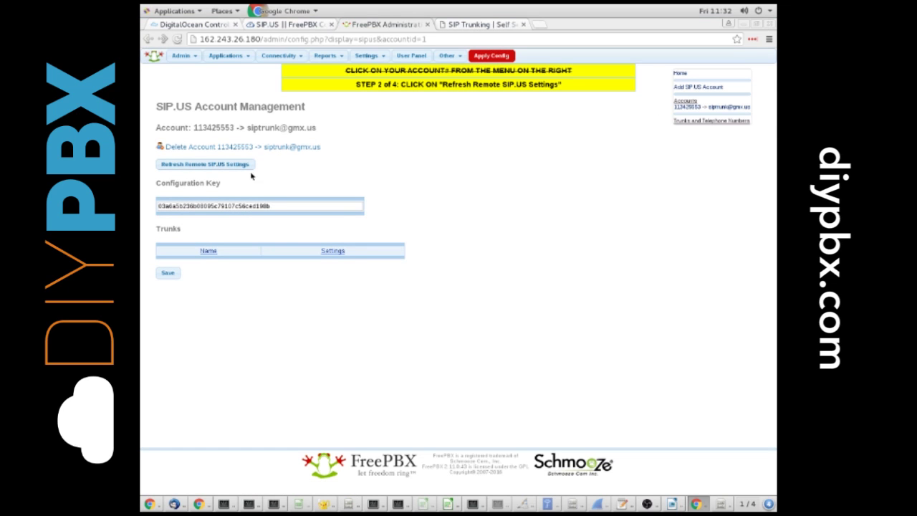
pyautogui.click(222, 164)
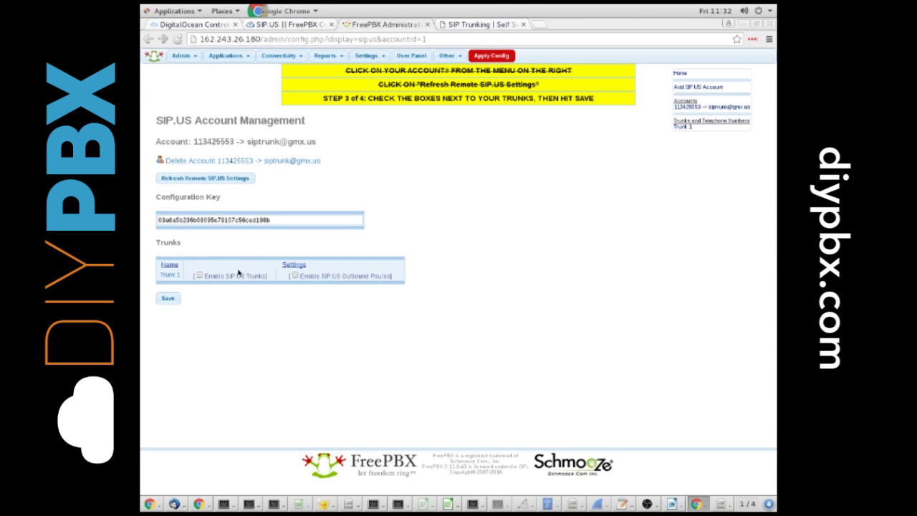
# - Enable SIP.US Trunks and SIP.US Outbound Routes for Trunk 1, save the account, and apply the configuration
pyautogui.click(199, 276)
pyautogui.click(176, 300)
pyautogui.click(173, 300)
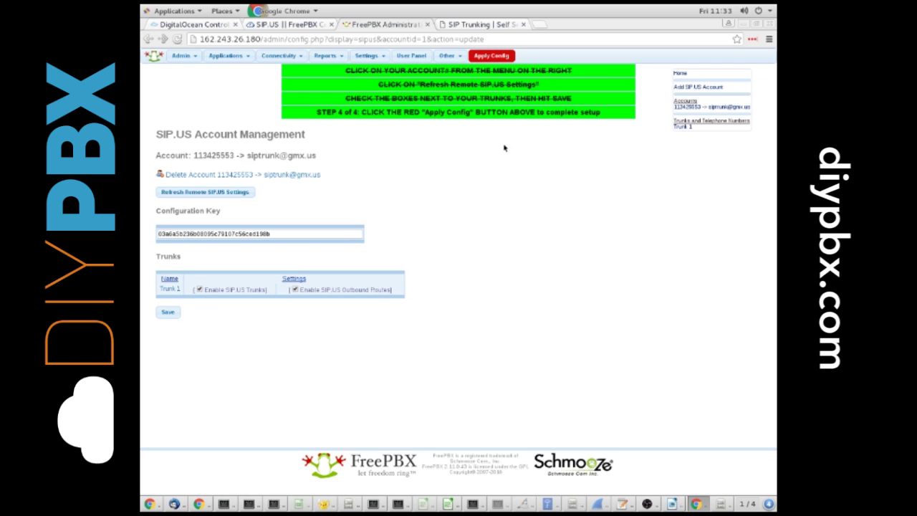
pyautogui.click(495, 59)
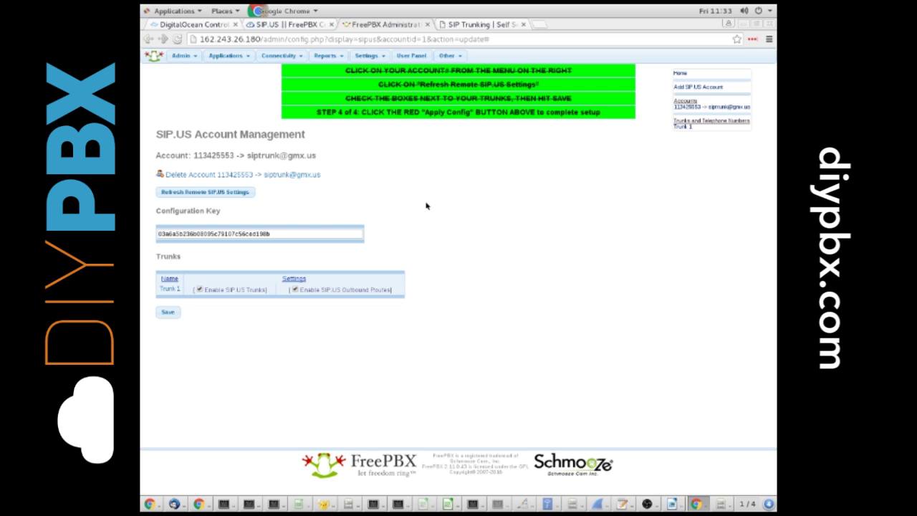
# - Open the Asterisk Info report to check the system summary
pyautogui.moveTo(323, 55)
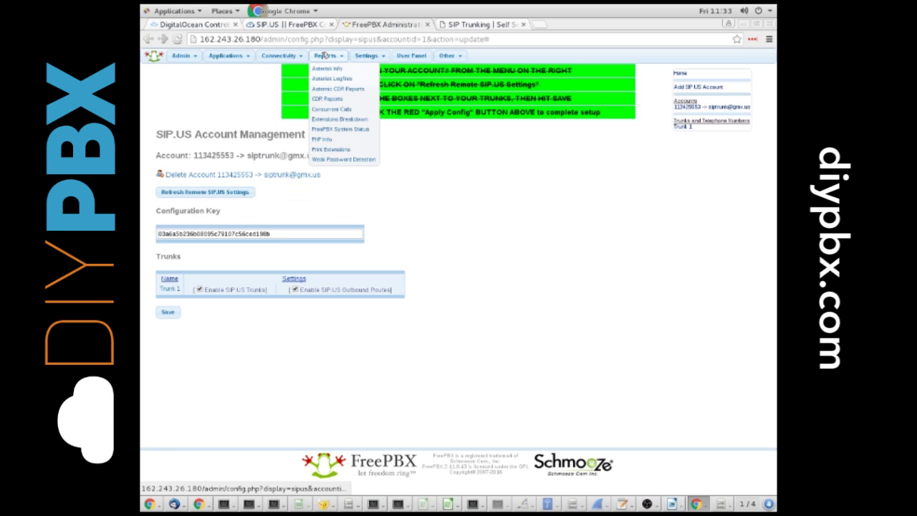
pyautogui.click(327, 68)
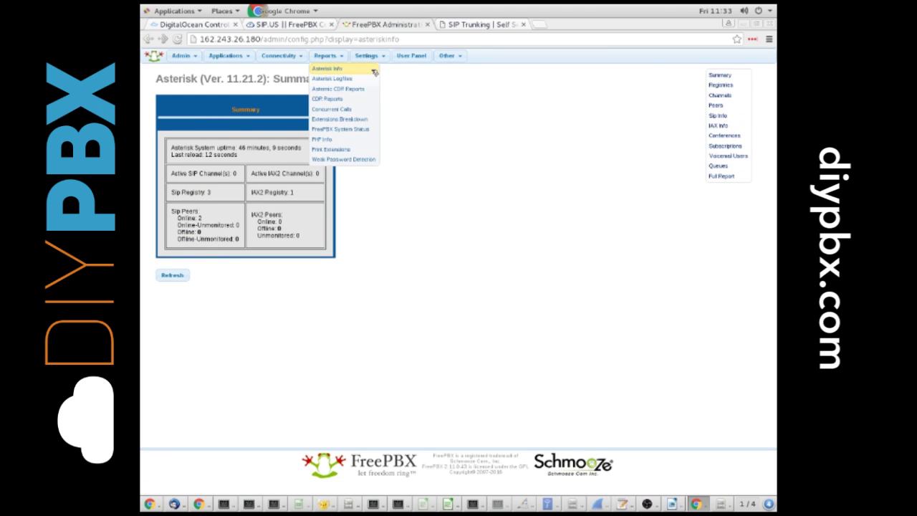
pyautogui.moveTo(375, 57)
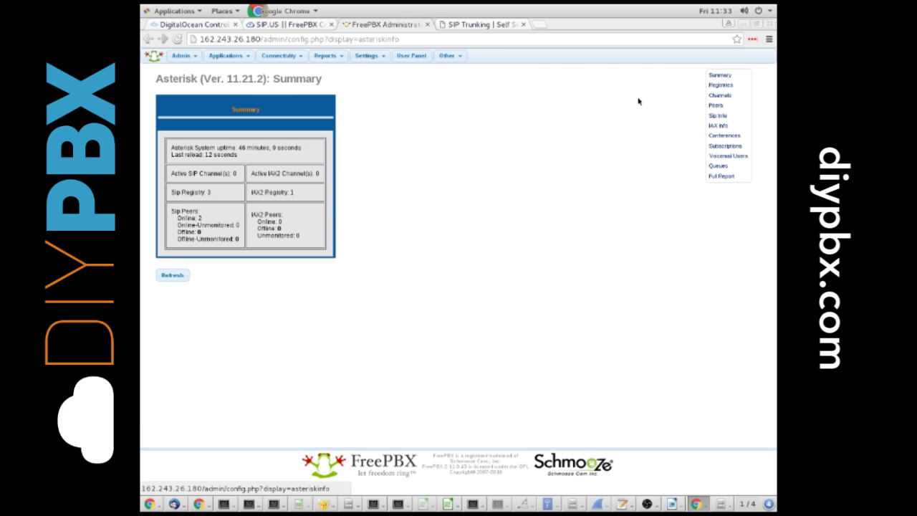
# - Open the Asterisk Registries report and check the registration state of the gw1.sip.us and gw2.sip.us hosts
pyautogui.click(734, 87)
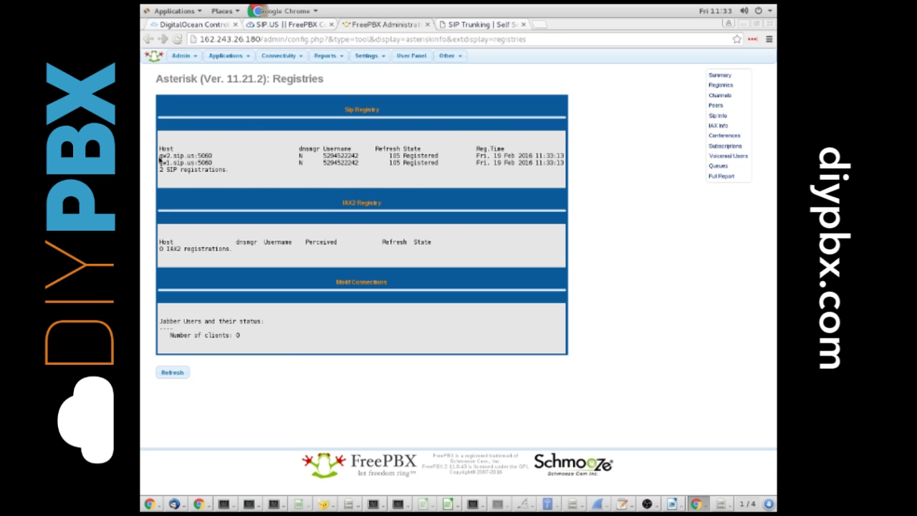
pyautogui.moveTo(160, 156); pyautogui.dragTo(201, 164)
pyautogui.moveTo(292, 154); pyautogui.dragTo(534, 166)
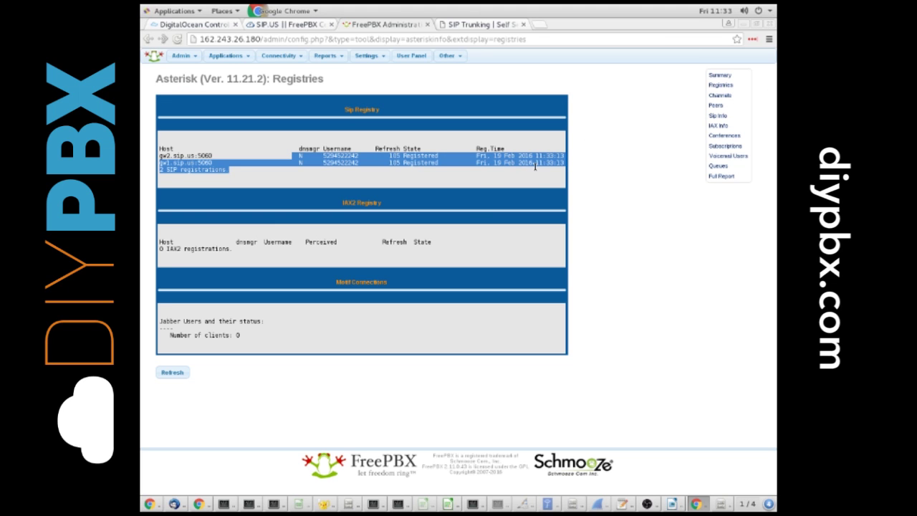
pyautogui.click(402, 157)
pyautogui.moveTo(403, 155); pyautogui.dragTo(451, 162)
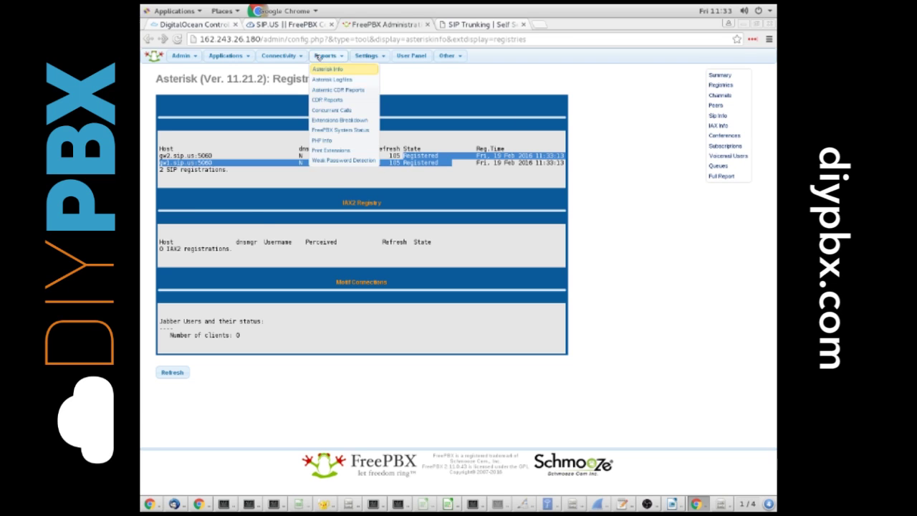
# - Switch to DigitalOcean, open the console of the thisisyournewpbx droplet and activate its command prompt
pyautogui.click(204, 25)
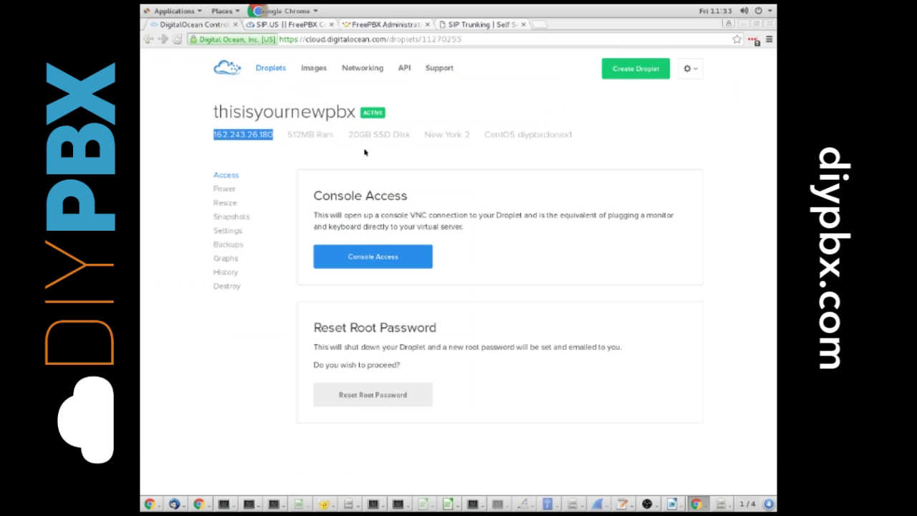
pyautogui.click(383, 258)
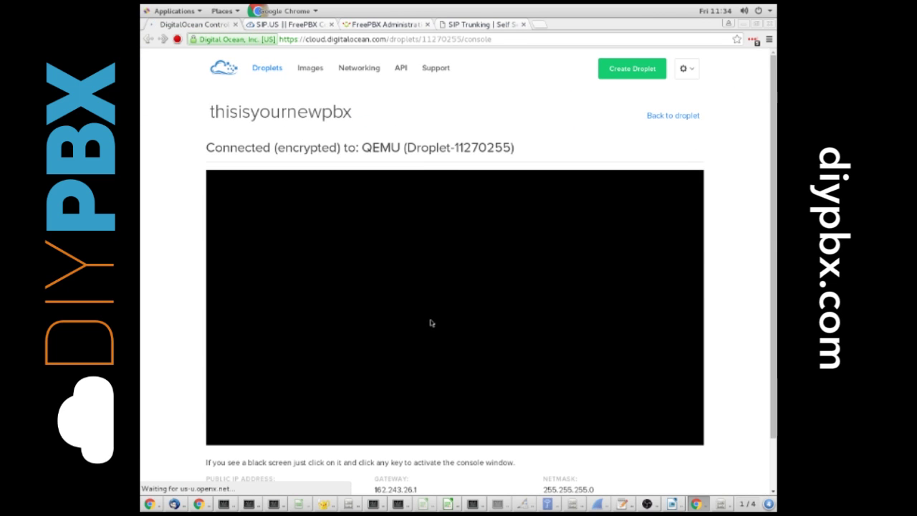
pyautogui.click(430, 322)
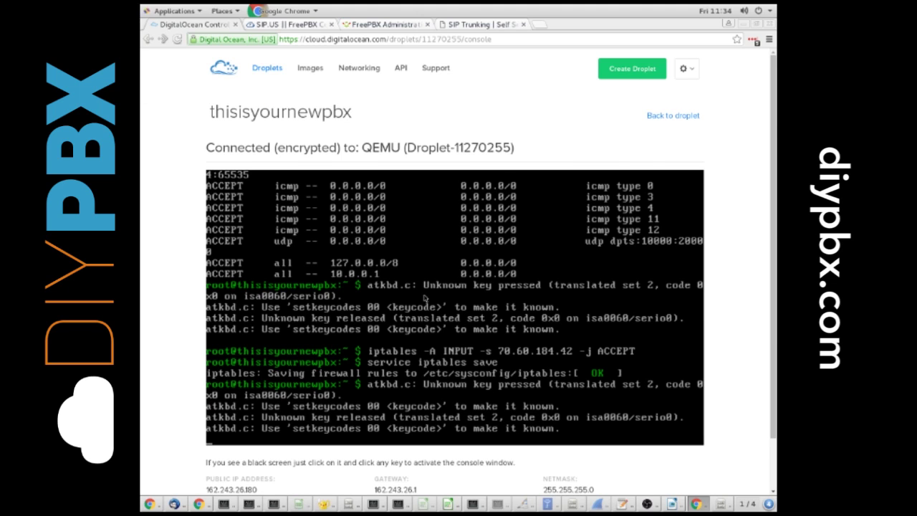
pyautogui.press('Return')
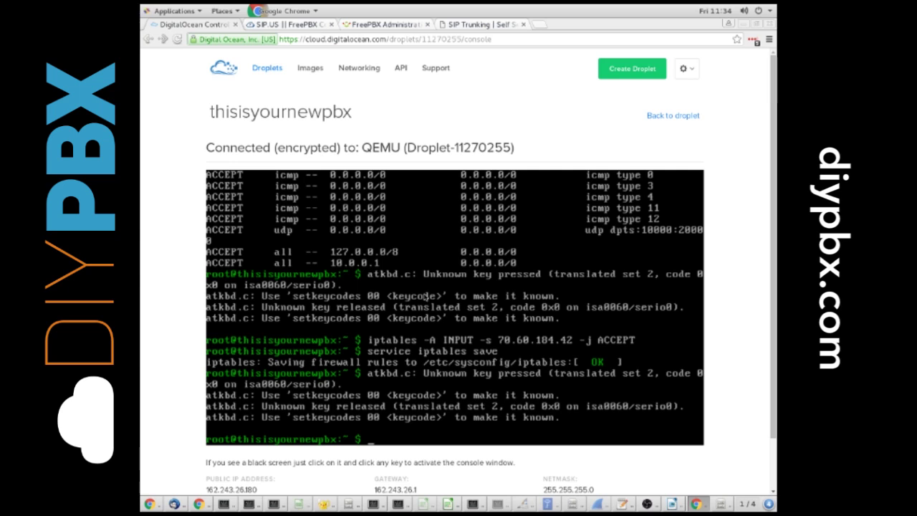
# - Connect to the Asterisk CLI with "asterisk -r" and run "sip show registry" and "sip show peers" to check the trunk
pyautogui.write('asterisk -r')
pyautogui.press('Return')
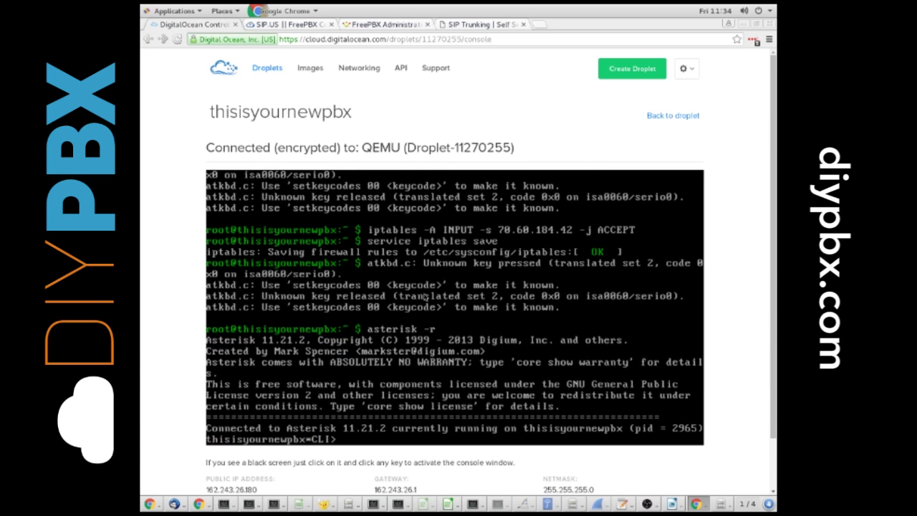
pyautogui.write('sip show registry')
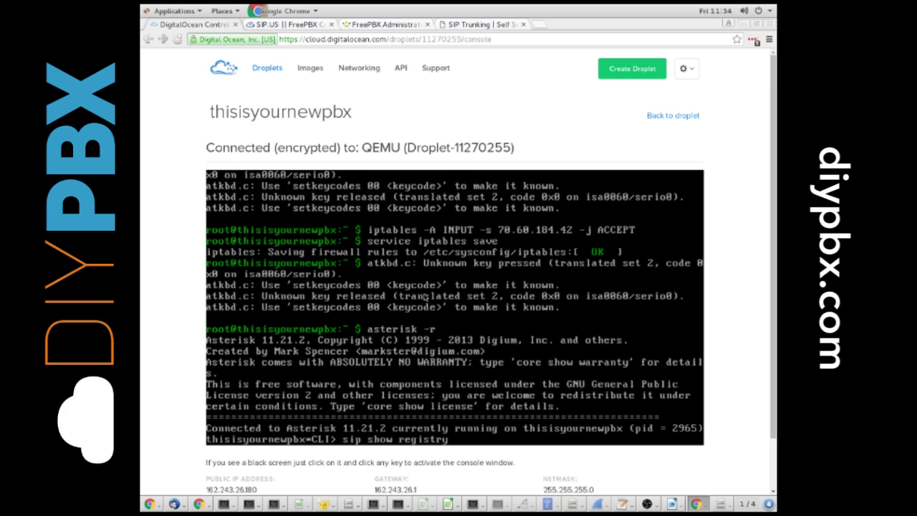
pyautogui.press('Return')
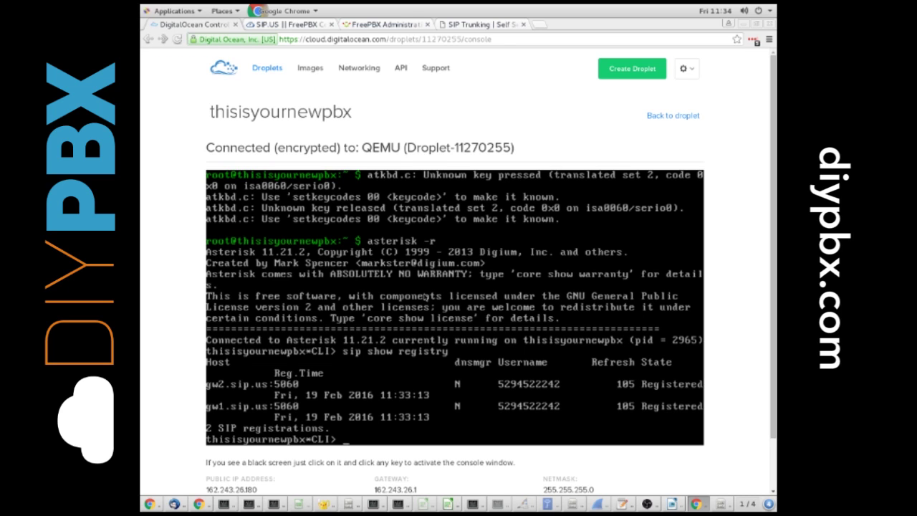
pyautogui.write('sip show peers')
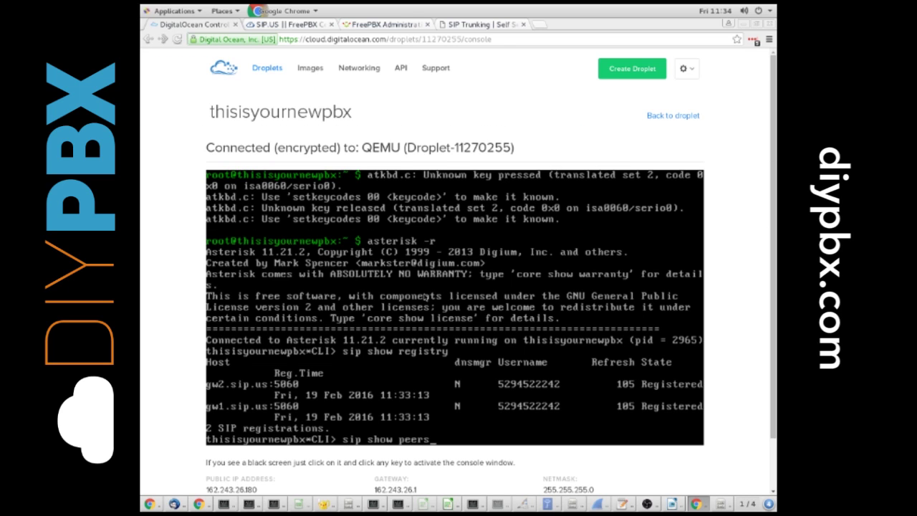
pyautogui.press('Return')
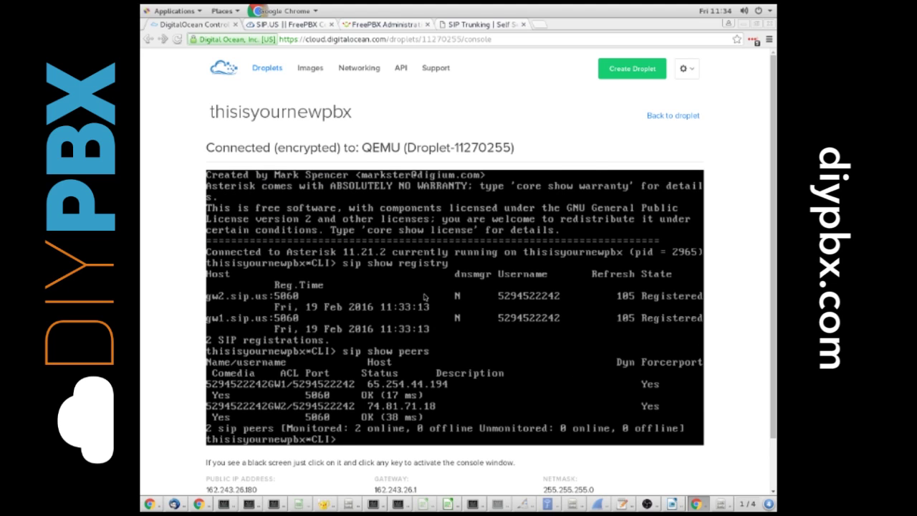